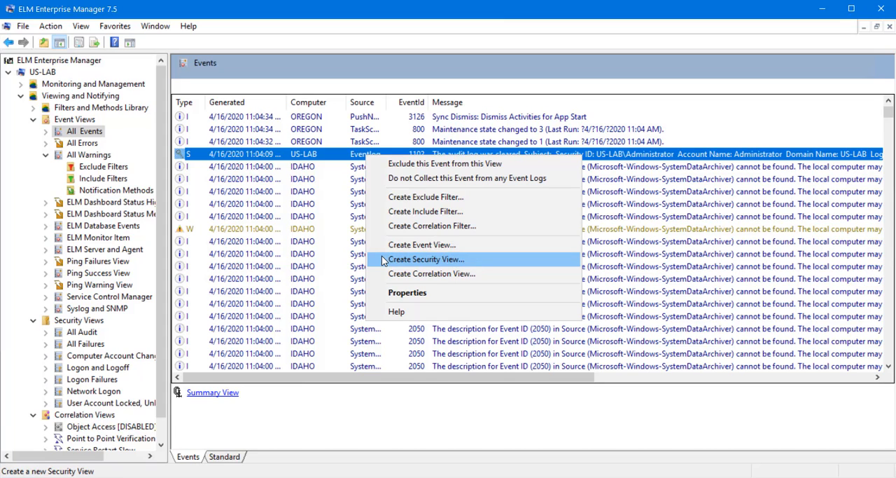
- Start a security view from the US-LAB audit-log-cleared event, keeping 1000 maximum events and a date range from 1 Weeks ago to Now
{"action": "left_click", "coordinate": [383, 258]}
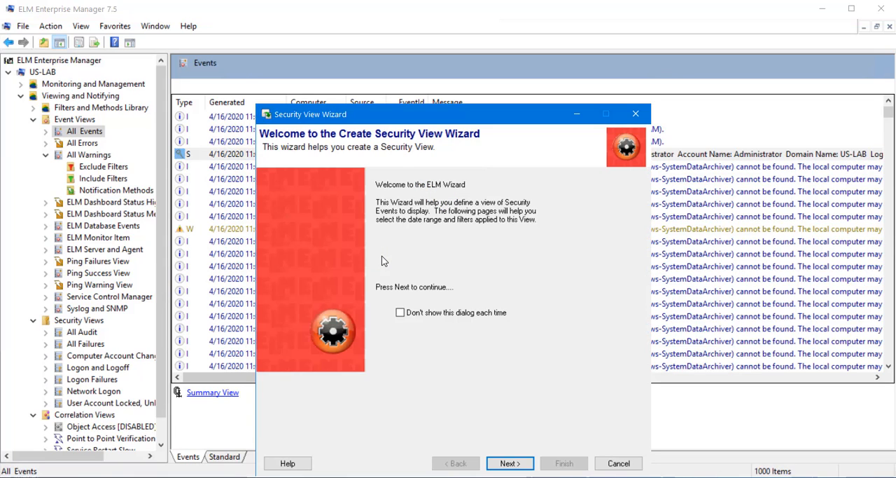
{"action": "left_click", "coordinate": [510, 463]}
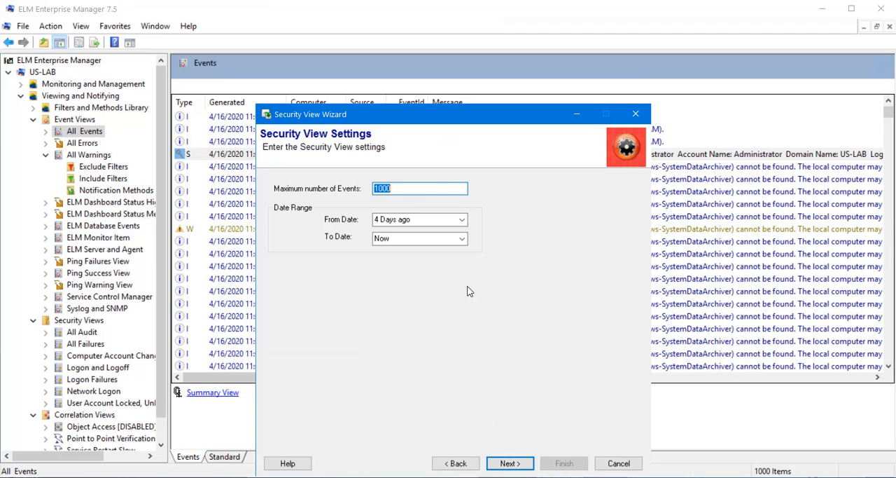
{"action": "left_click", "coordinate": [434, 188]}
{"action": "left_click", "coordinate": [461, 220]}
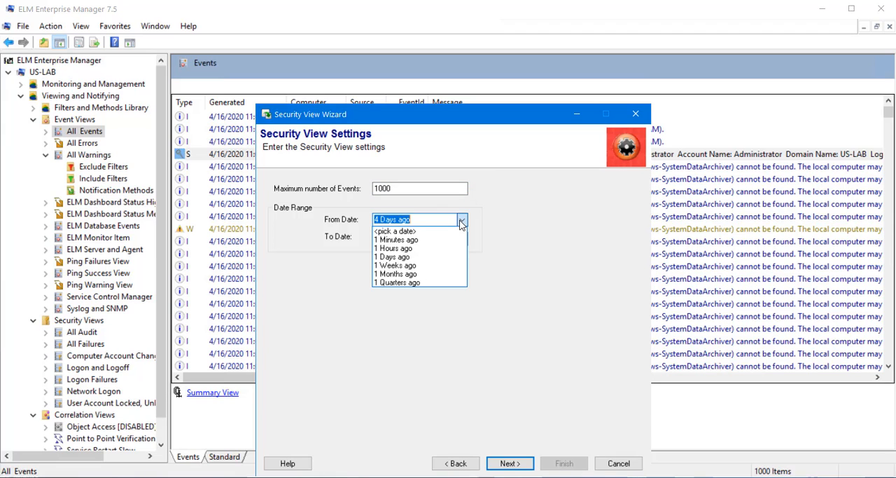
{"action": "left_click", "coordinate": [446, 264]}
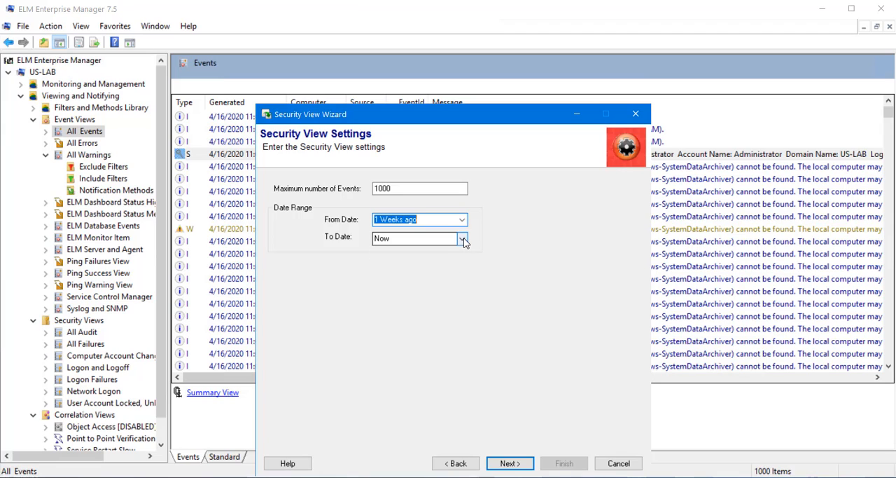
{"action": "left_click", "coordinate": [462, 239]}
{"action": "left_click", "coordinate": [462, 239]}
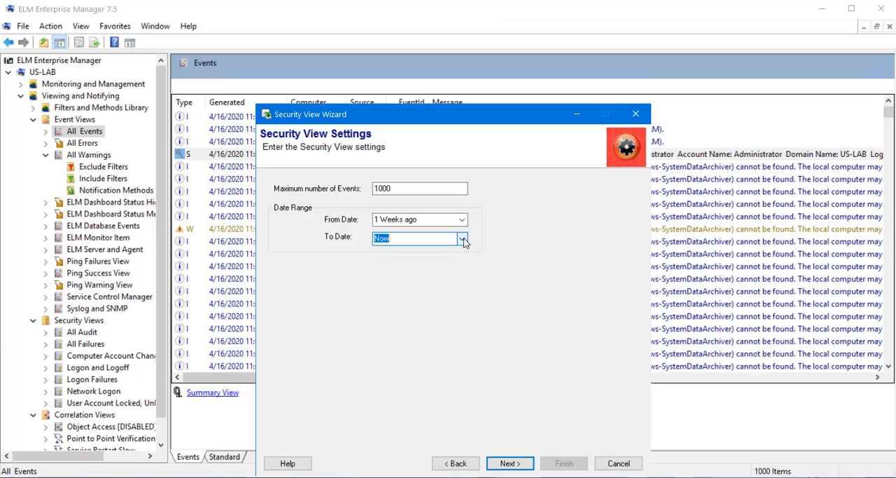
{"action": "left_click", "coordinate": [511, 465]}
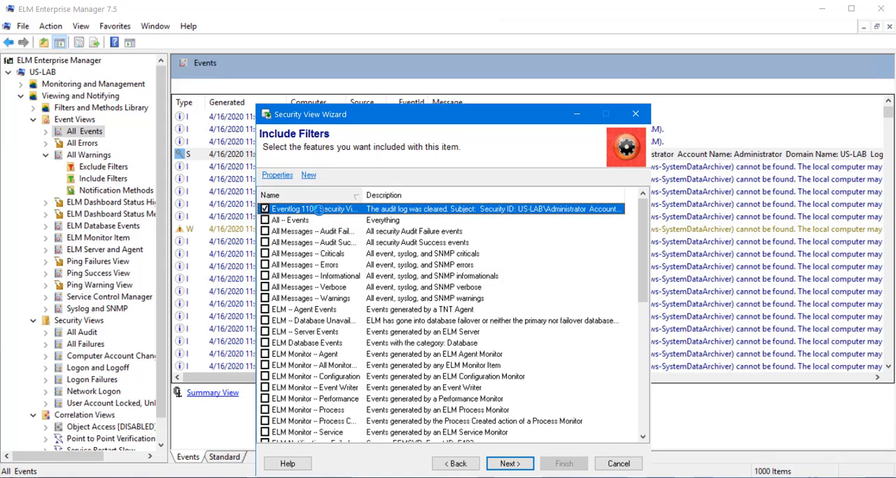
- Review the include criteria and assigned views of the Eventlog 1102 Security View include filter without changing them
{"action": "double_click", "coordinate": [318, 208]}
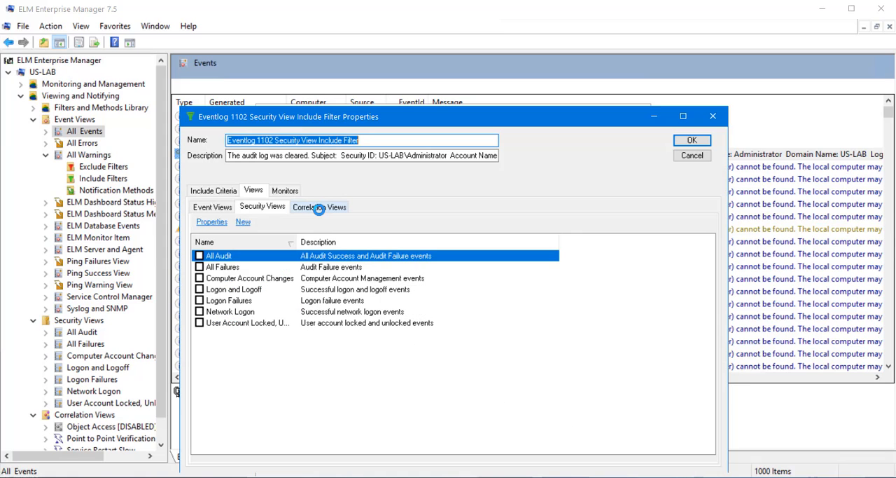
{"action": "left_click", "coordinate": [212, 190]}
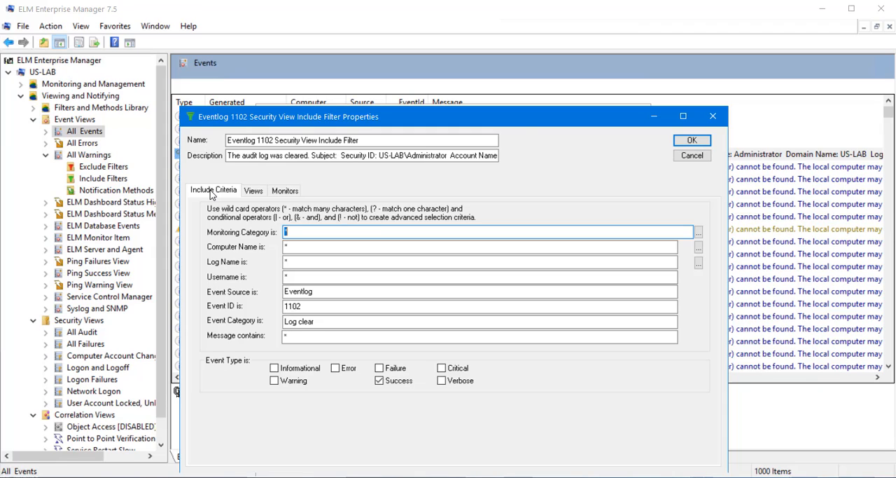
{"action": "left_click", "coordinate": [254, 191]}
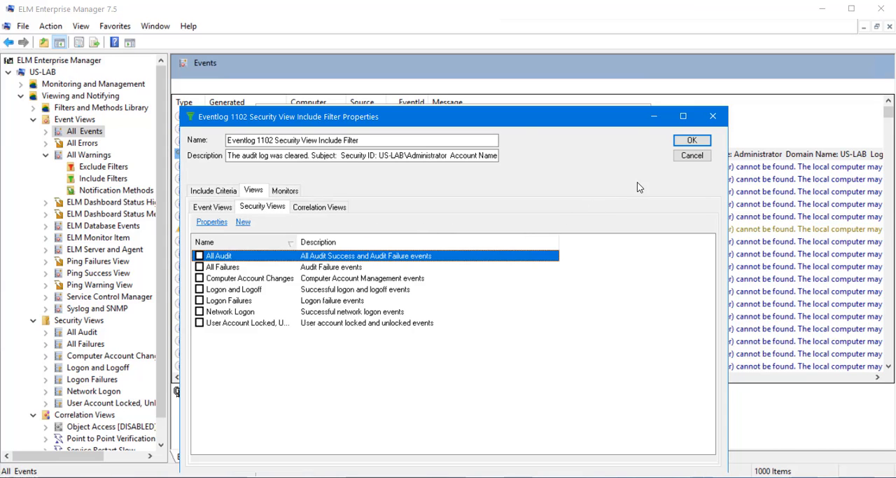
{"action": "left_click", "coordinate": [678, 160]}
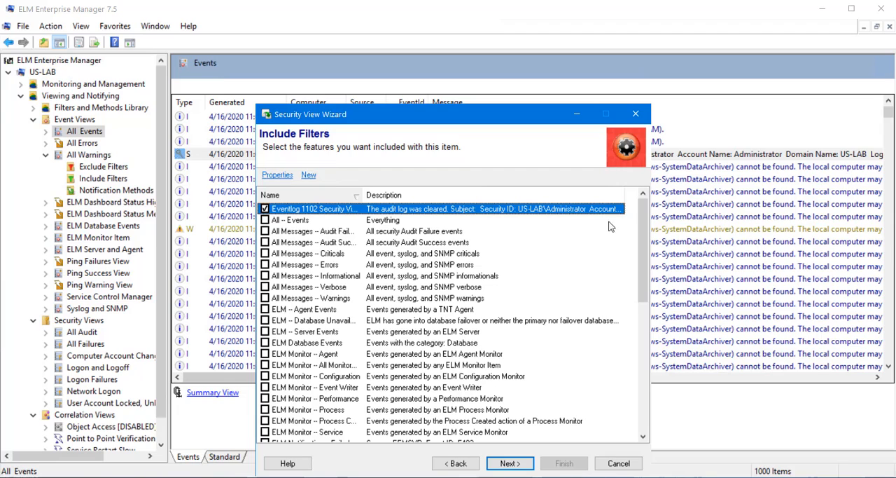
- Keep the Eventlog 1102 include filter, select no exclude filters, and assign the Sample SMTP Notification mail method
{"action": "left_click", "coordinate": [509, 464]}
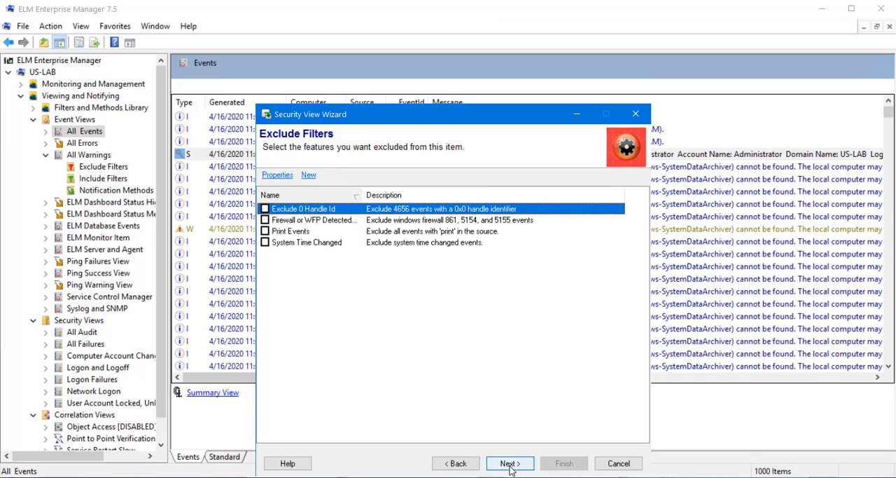
{"action": "left_click", "coordinate": [510, 464]}
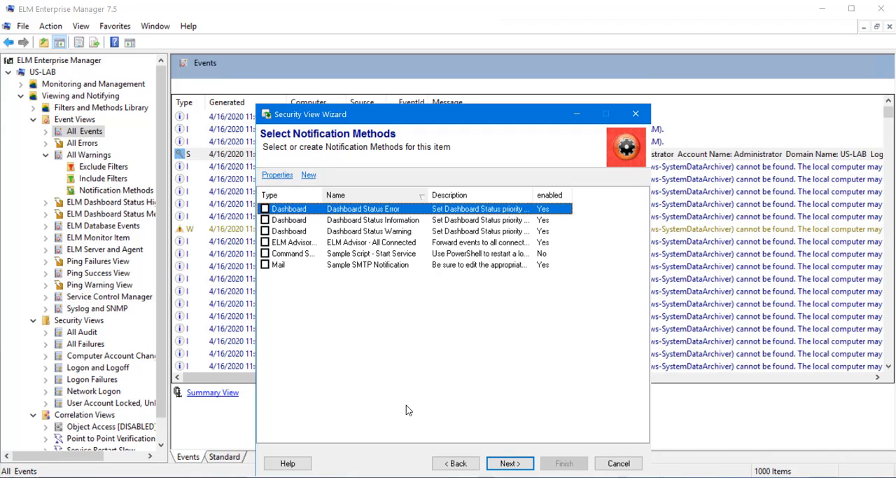
{"action": "left_click", "coordinate": [265, 268]}
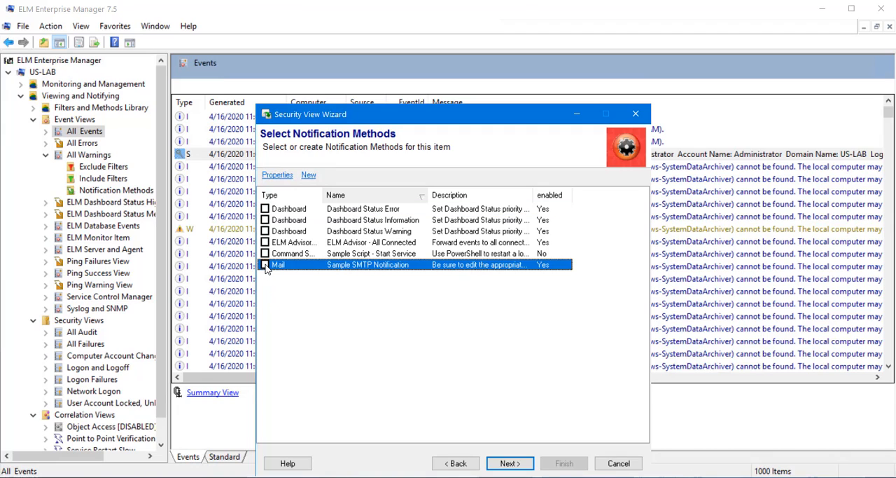
{"action": "left_click", "coordinate": [521, 465]}
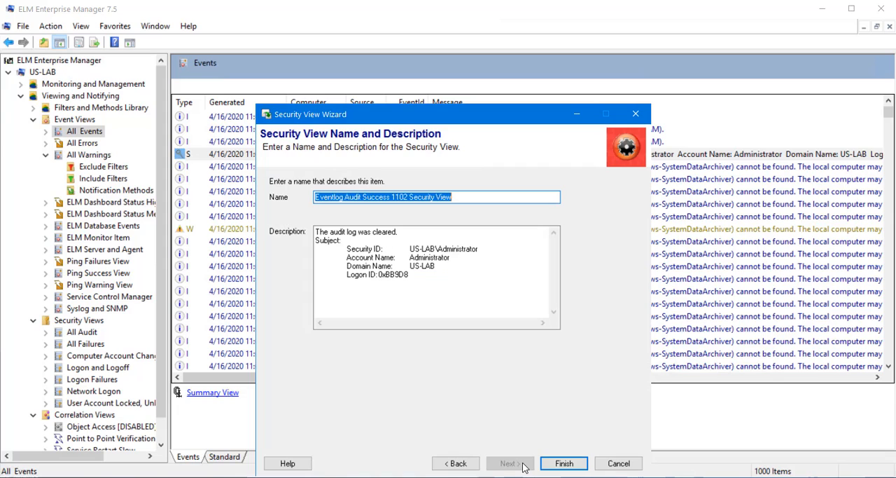
- Finish the security view under its proposed name, Eventlog Audit Success 1102 Security View, and display its events
{"action": "left_click", "coordinate": [478, 198]}
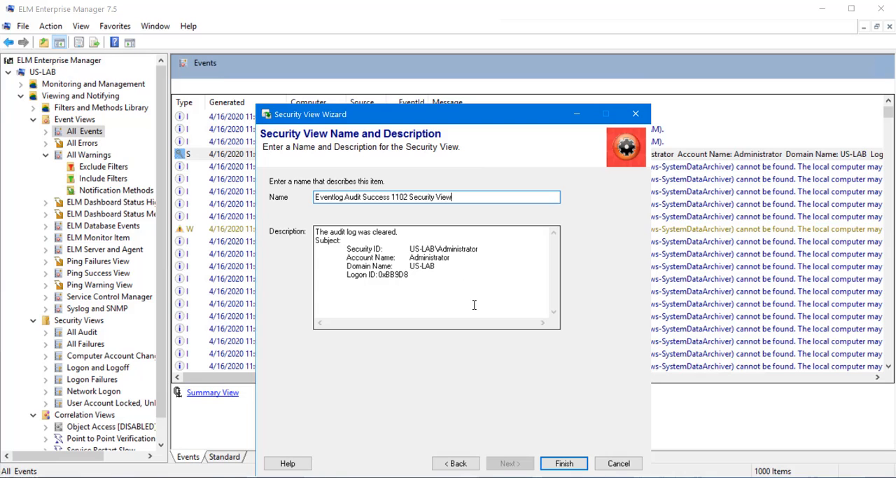
{"action": "left_click", "coordinate": [564, 466]}
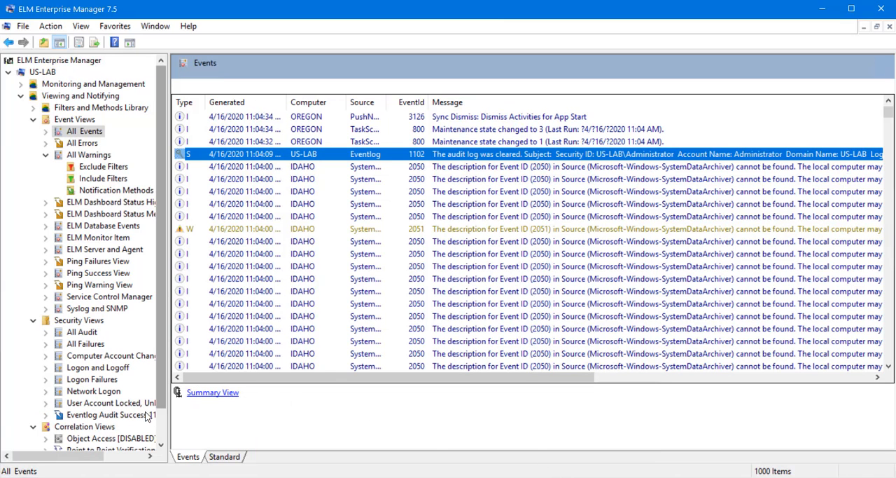
{"action": "left_click", "coordinate": [86, 415]}
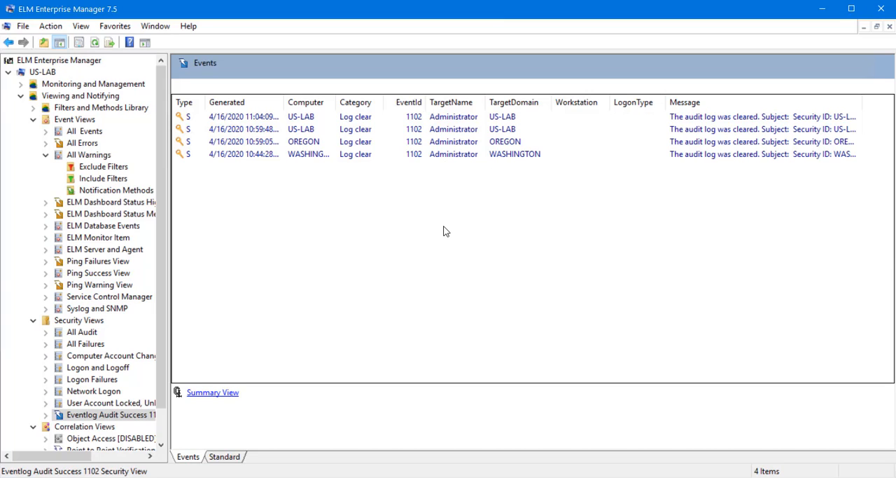
- Start a new event view, keeping 1000 maximum events and the date range from 4 Days ago to Now
{"action": "left_click", "coordinate": [87, 121]}
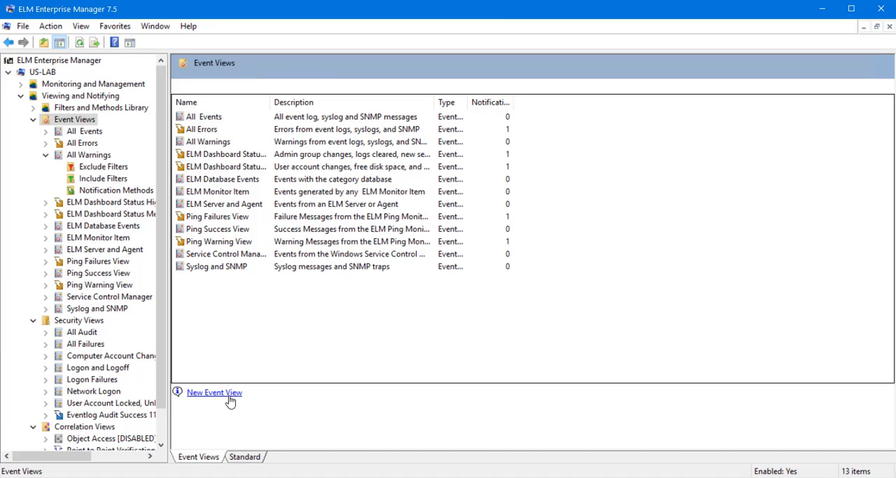
{"action": "left_click", "coordinate": [231, 400]}
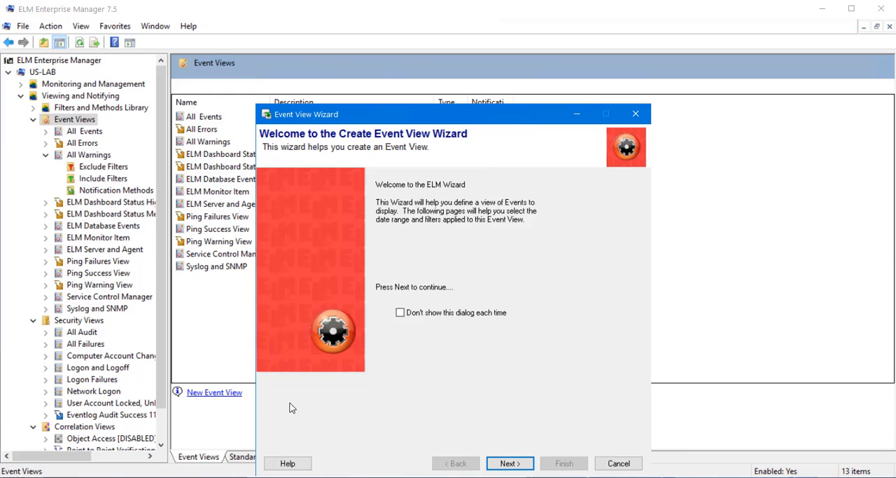
{"action": "left_click", "coordinate": [508, 463]}
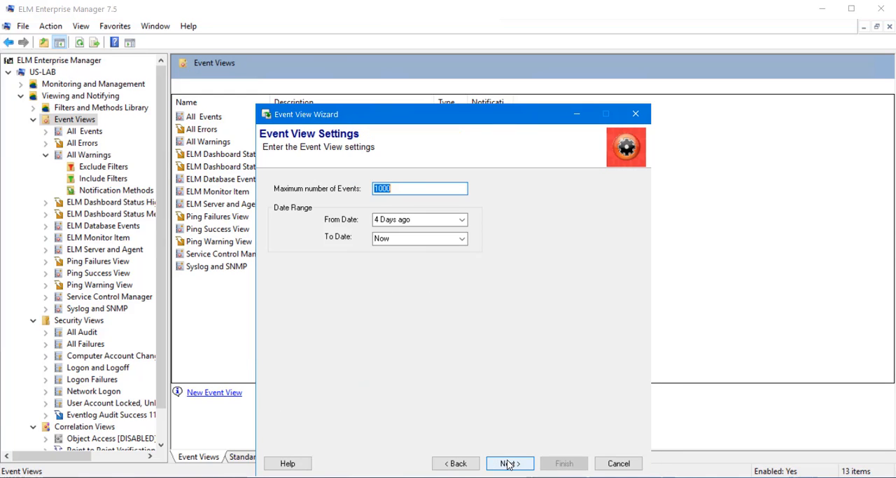
{"action": "left_click", "coordinate": [508, 463]}
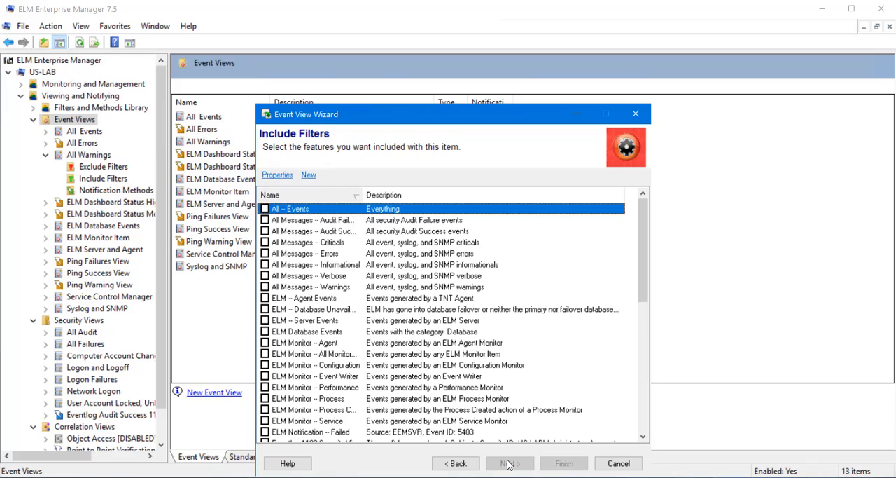
{"action": "scroll", "coordinate": [448, 297], "scroll_direction": "down", "scroll_amount": 9}
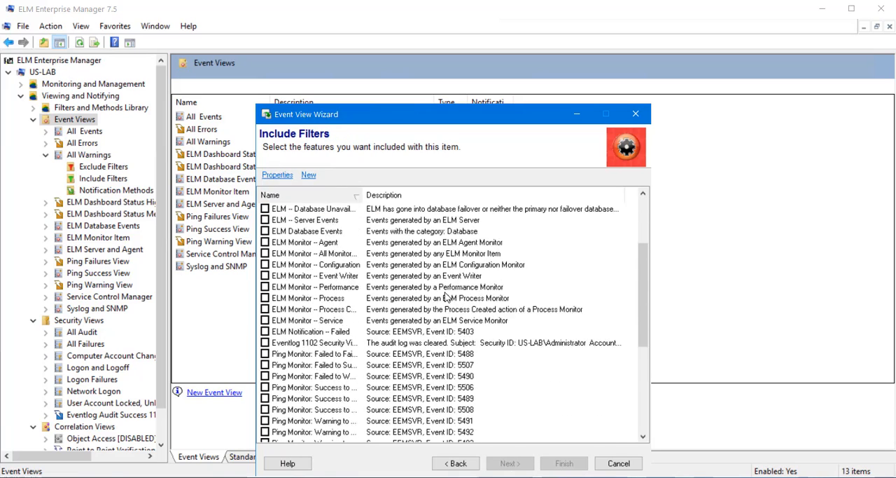
{"action": "scroll", "coordinate": [448, 298], "scroll_direction": "up", "scroll_amount": 9}
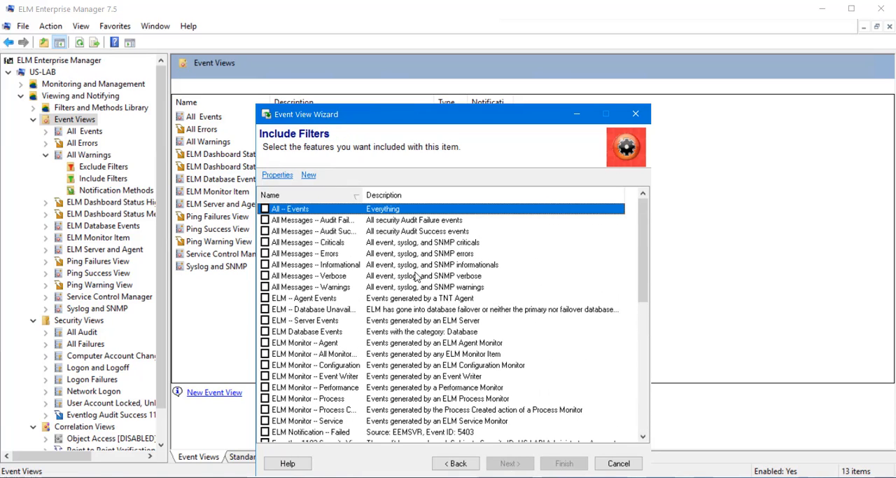
{"action": "left_click", "coordinate": [311, 176]}
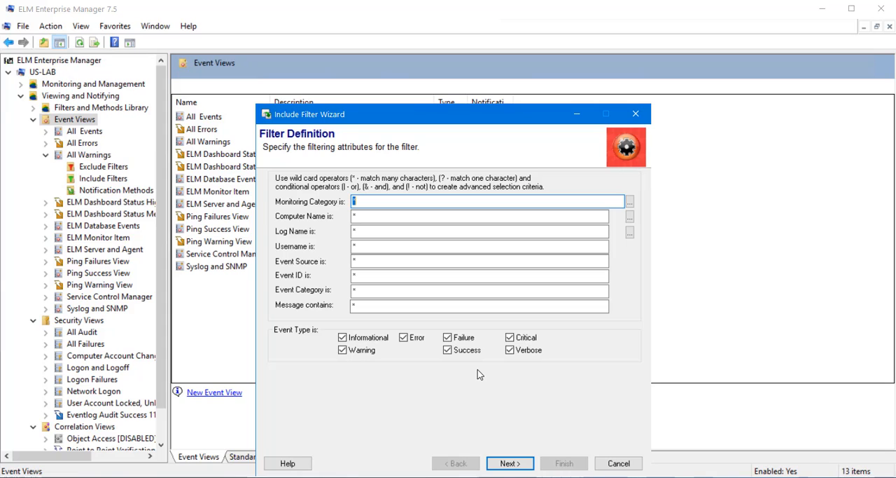
{"action": "left_click", "coordinate": [600, 469]}
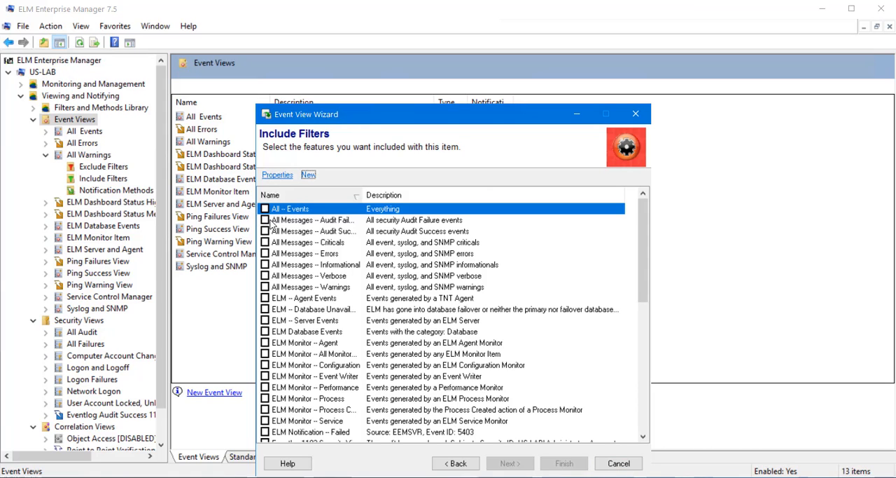
- Include the ELM Notification -- Failed filter in the event view, without any exclude filters or notification methods
{"action": "scroll", "coordinate": [275, 309], "scroll_direction": "down", "scroll_amount": 4}
{"action": "left_click", "coordinate": [267, 299]}
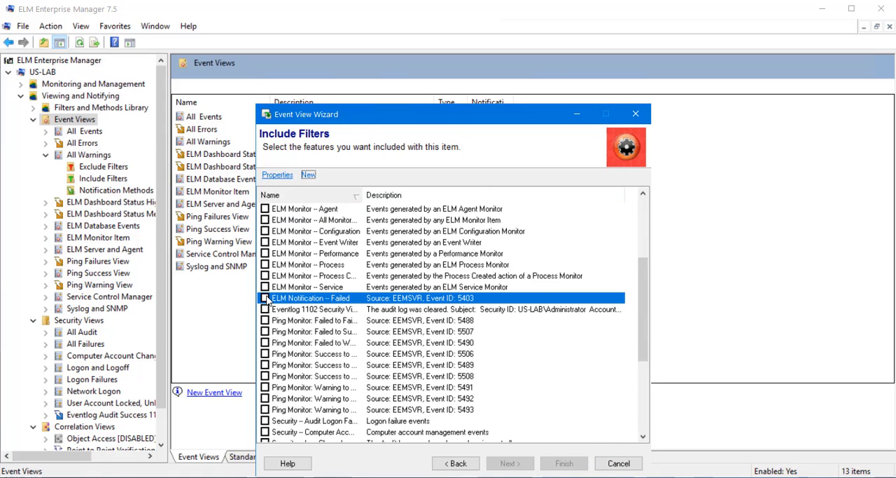
{"action": "left_click", "coordinate": [265, 299]}
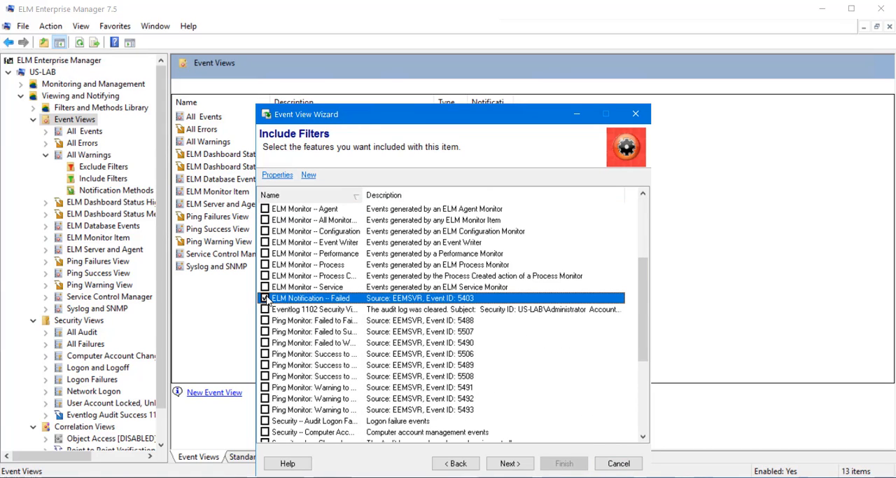
{"action": "left_click", "coordinate": [519, 470]}
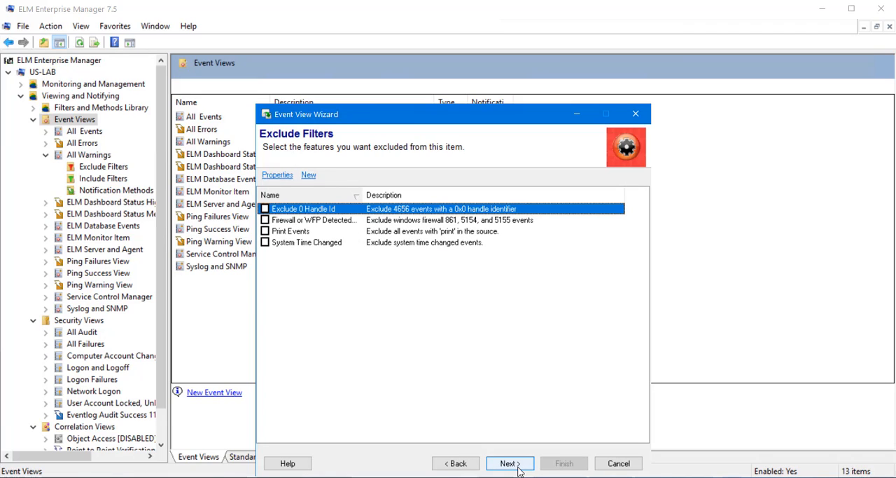
{"action": "left_click", "coordinate": [518, 464]}
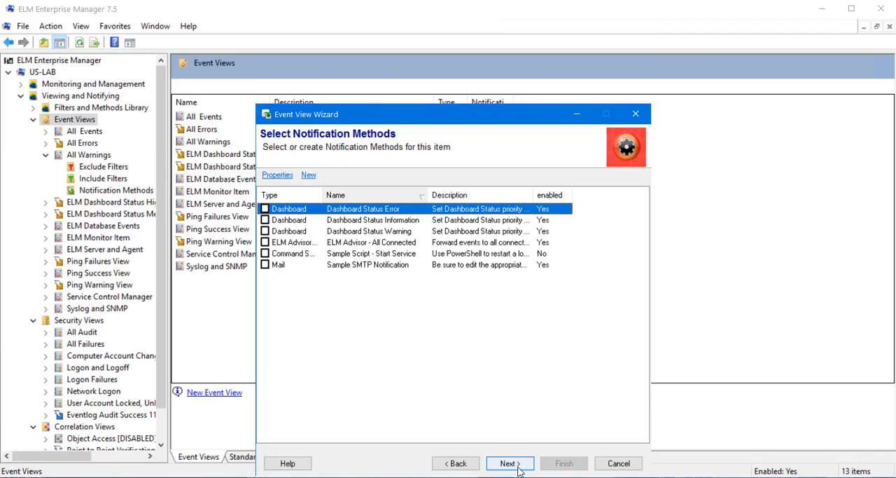
{"action": "left_click", "coordinate": [510, 464]}
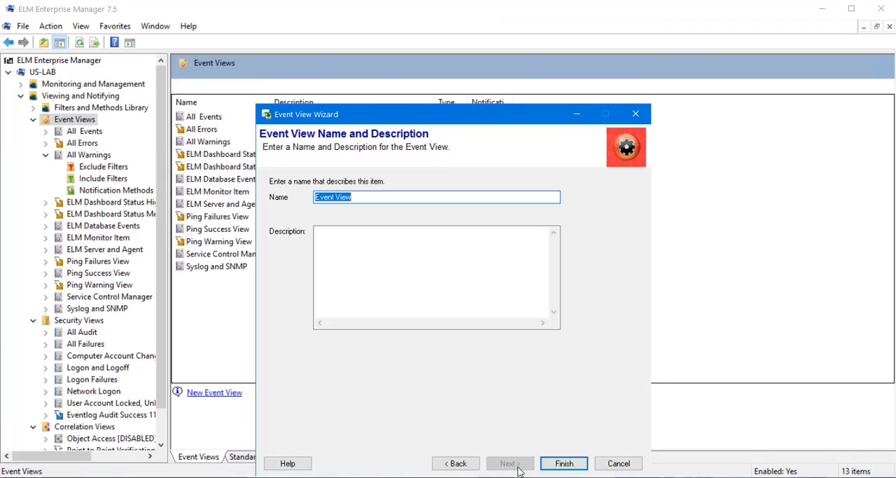
- Name the event view "Event View - Notifications Failed" and finish creating it with an empty description
{"action": "left_click", "coordinate": [418, 196]}
{"action": "type", "text": "- NOtification"}
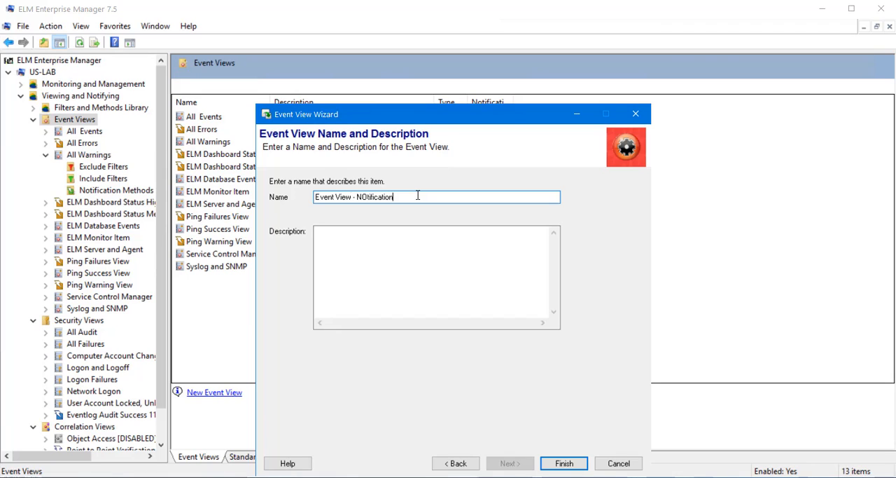
{"action": "key", "text": "BackSpace"}
{"action": "key", "text": "BackSpace"}
{"action": "key", "text": "BackSpace"}
{"action": "key", "text": "BackSpace"}
{"action": "key", "text": "BackSpace"}
{"action": "key", "text": "BackSpace"}
{"action": "key", "text": "BackSpace"}
{"action": "key", "text": "BackSpace"}
{"action": "key", "text": "BackSpace"}
{"action": "key", "text": "BackSpace"}
{"action": "key", "text": "BackSpace"}
{"action": "type", "text": "otifications Failed"}
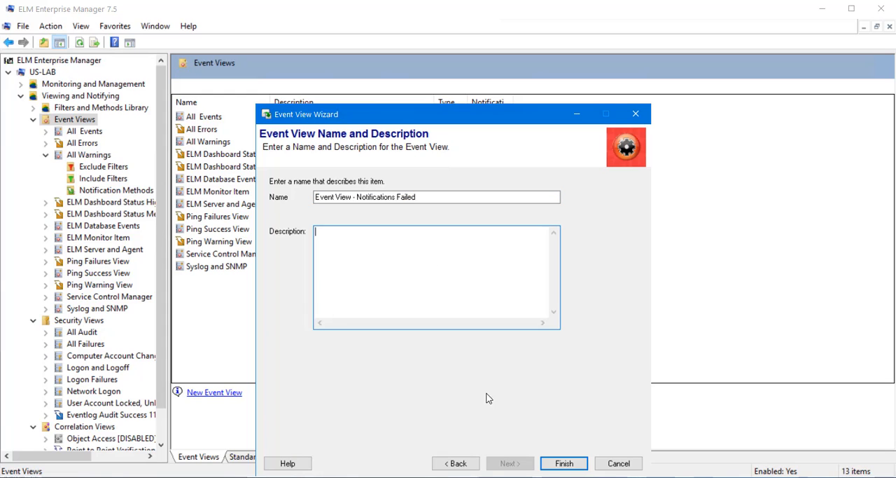
{"action": "left_click", "coordinate": [564, 465]}
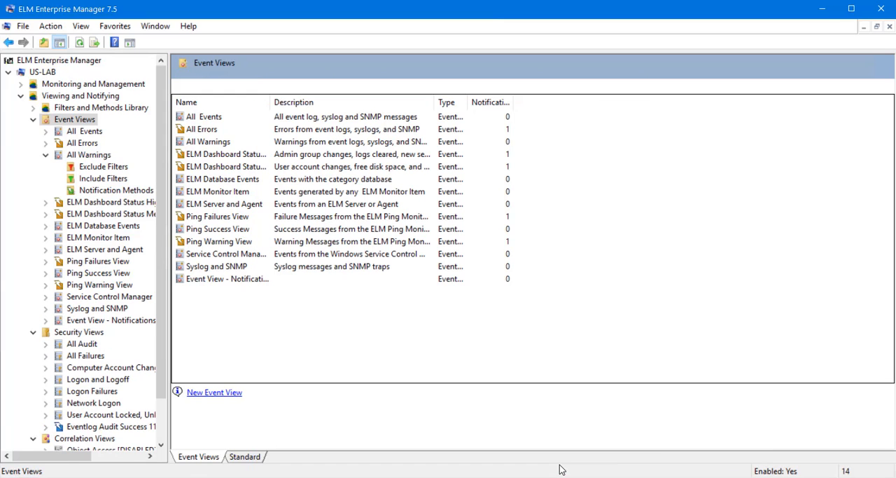
- Display the events of Event View - Notifications Failed and collapse the Event Views branch of the tree
{"action": "left_click", "coordinate": [101, 322]}
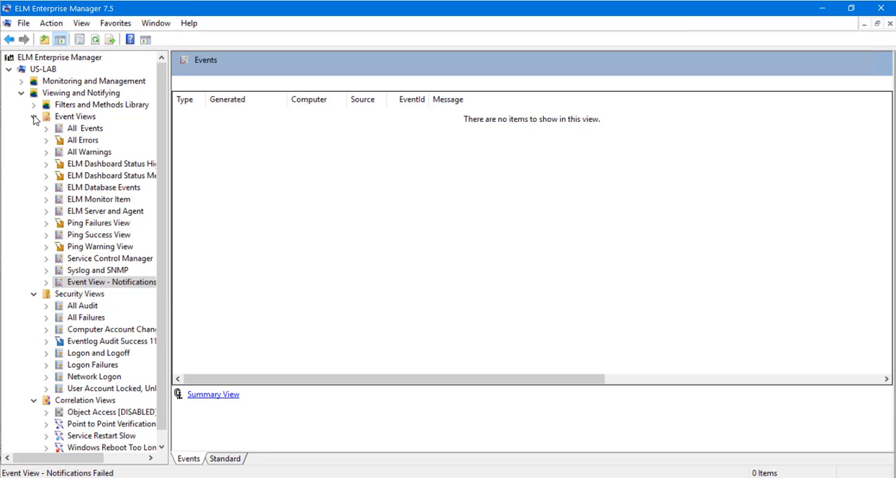
{"action": "left_click", "coordinate": [35, 119]}
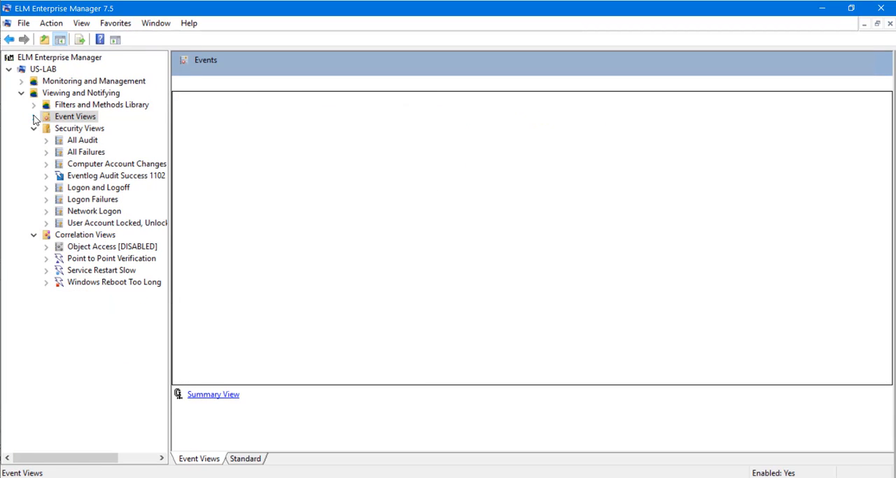
{"action": "right_click", "coordinate": [84, 181]}
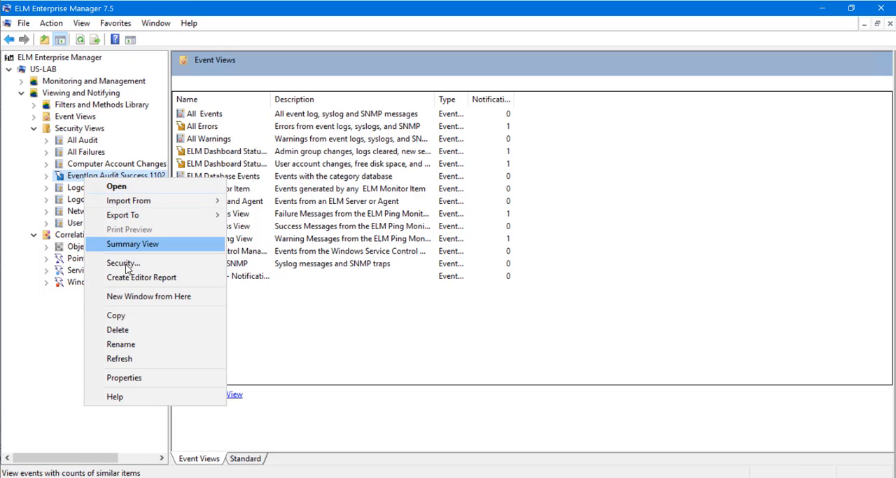
{"action": "left_click", "coordinate": [123, 378]}
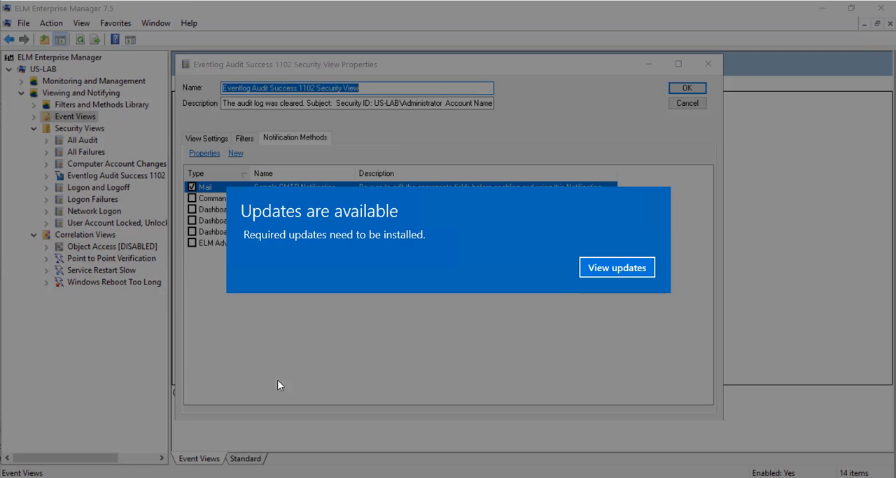
{"action": "left_click", "coordinate": [627, 268]}
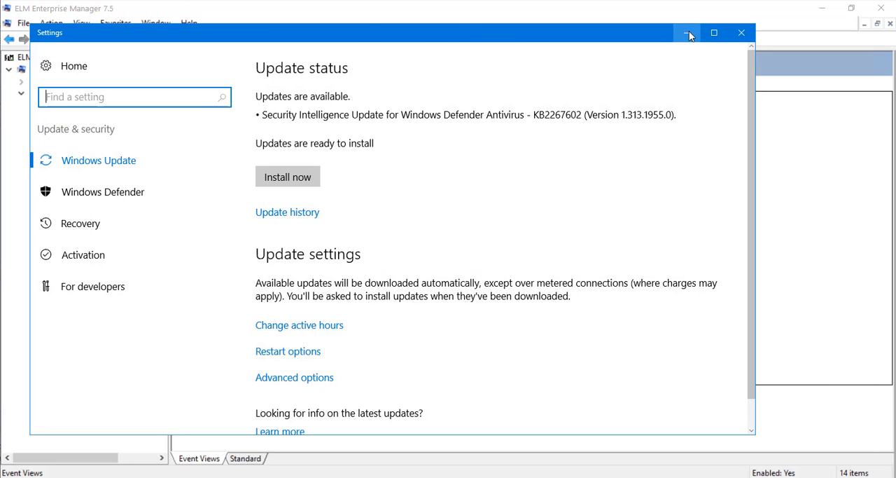
{"action": "left_click", "coordinate": [689, 35]}
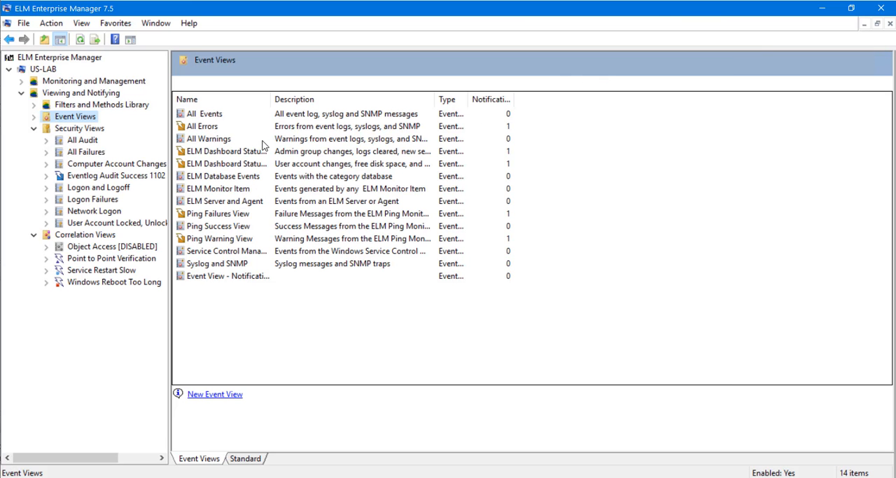
- Review the view settings, include filters and notification methods of Eventlog Audit Success 1102 Security View and close its properties without saving
{"action": "right_click", "coordinate": [116, 176]}
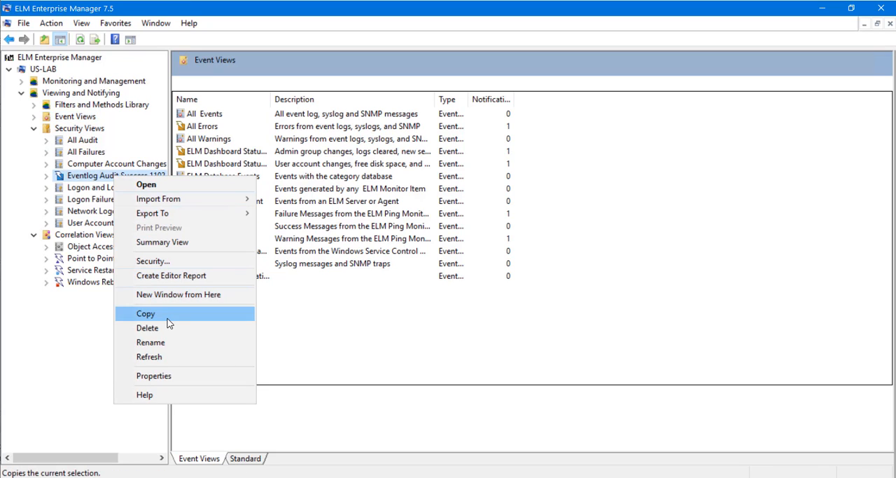
{"action": "left_click", "coordinate": [166, 376]}
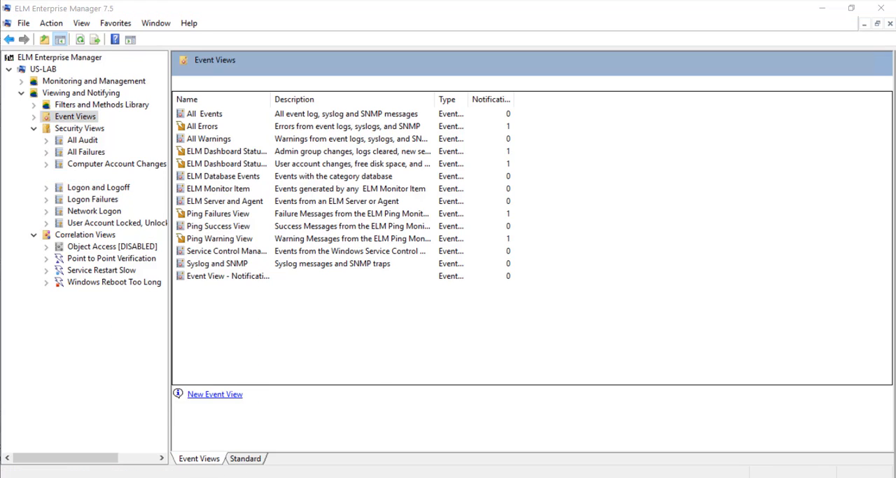
{"action": "left_click", "coordinate": [294, 452]}
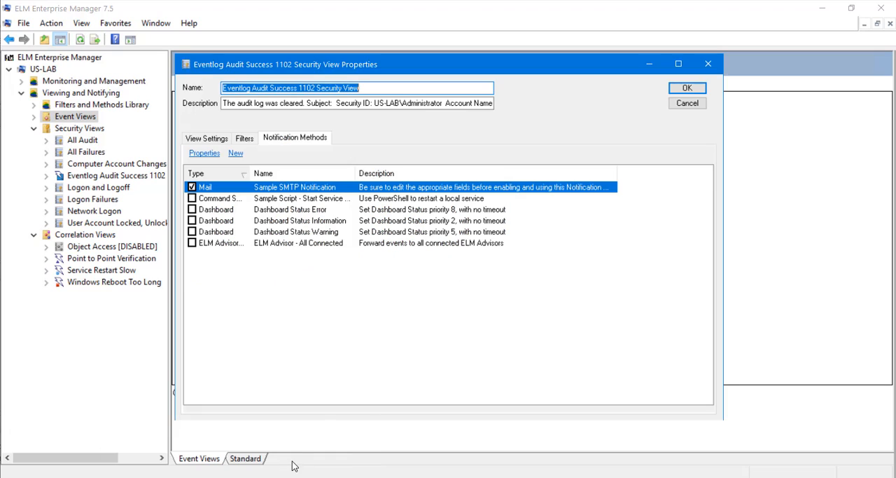
{"action": "left_click", "coordinate": [207, 138]}
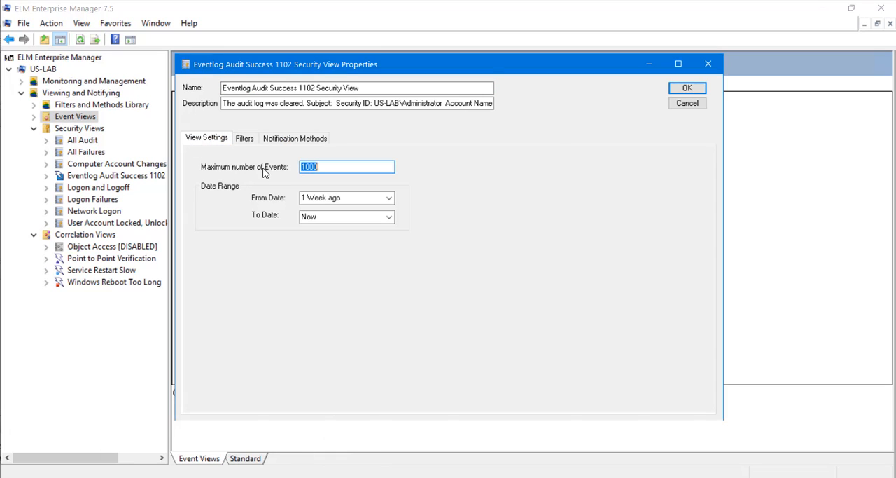
{"action": "left_click", "coordinate": [244, 138]}
{"action": "left_click", "coordinate": [202, 154]}
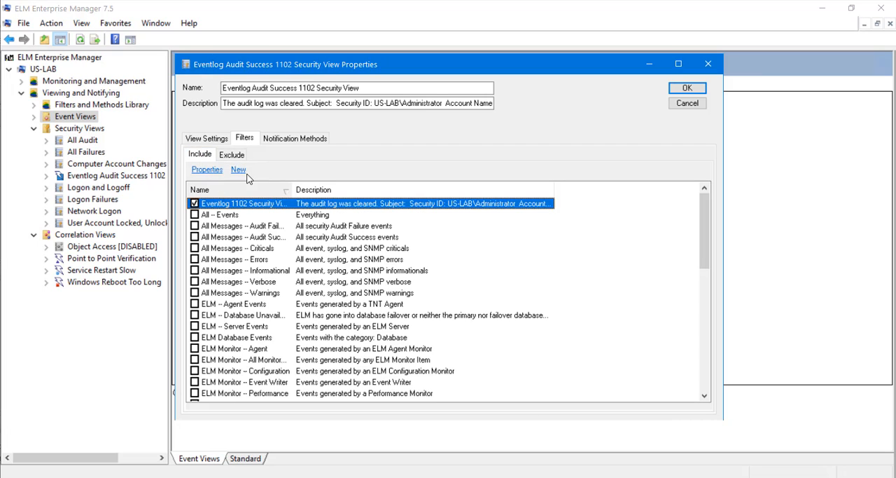
{"action": "left_click", "coordinate": [285, 142]}
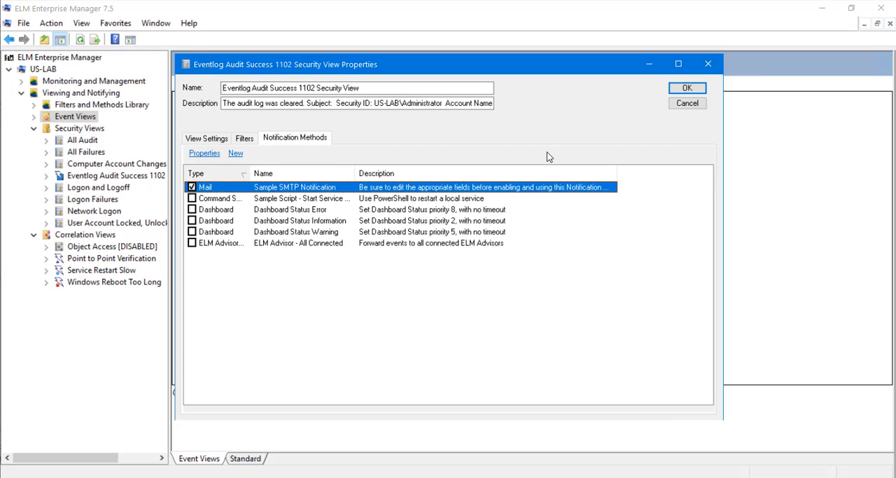
{"action": "left_click", "coordinate": [690, 103]}
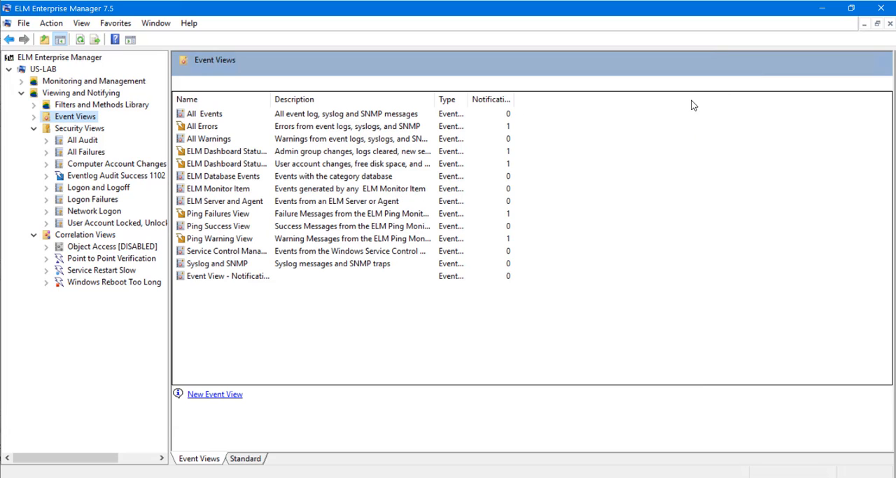